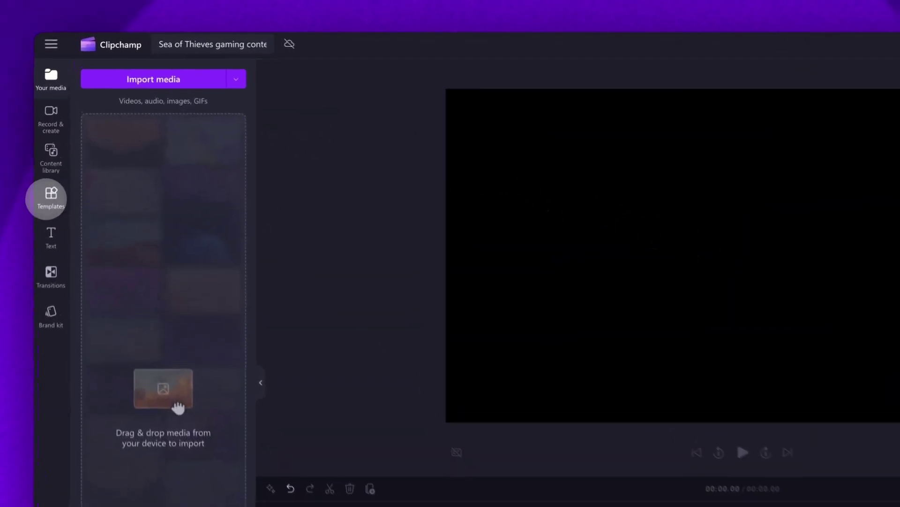
# Step: Open the Sea of Thieves category in the Templates gallery
pyautogui.click(49, 199)
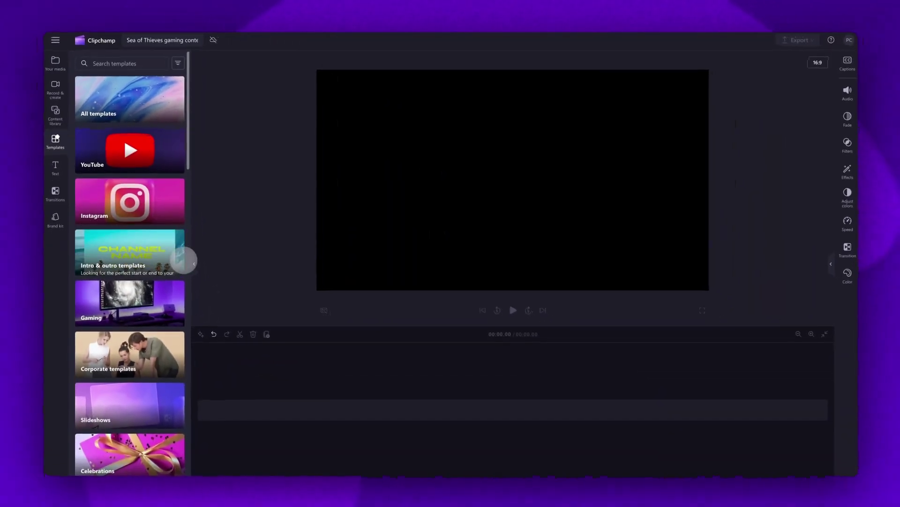
pyautogui.scroll(-6, 212, 317)
pyautogui.scroll(-15, 185, 263)
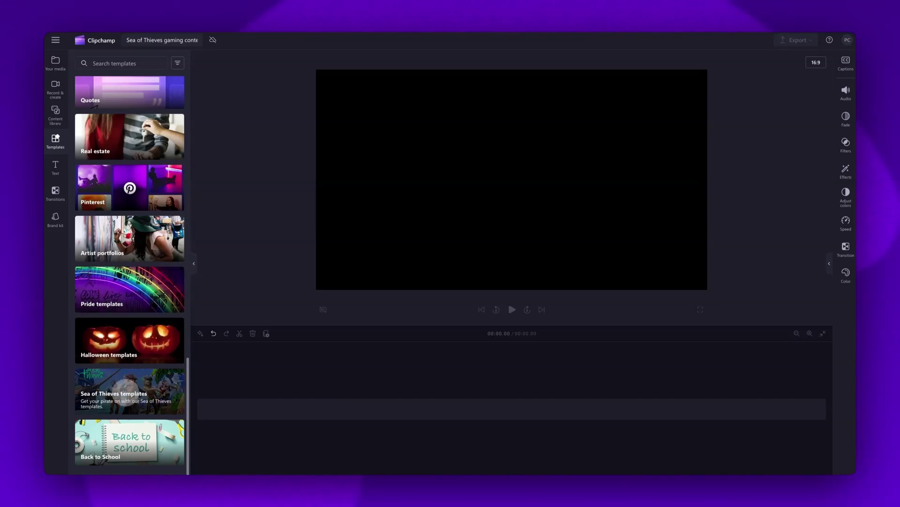
pyautogui.click(124, 382)
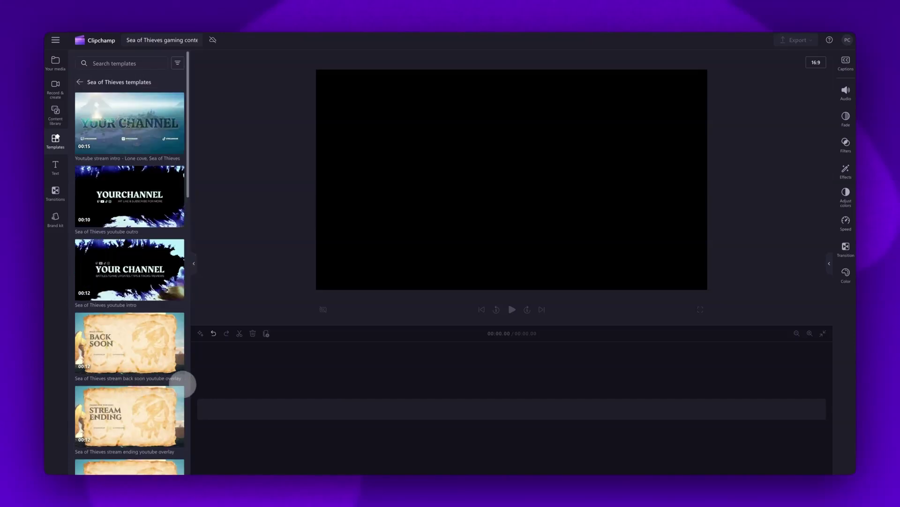
# Step: Browse the Sea of Thieves templates to find the YouTube info card
pyautogui.scroll(-8, 185, 384)
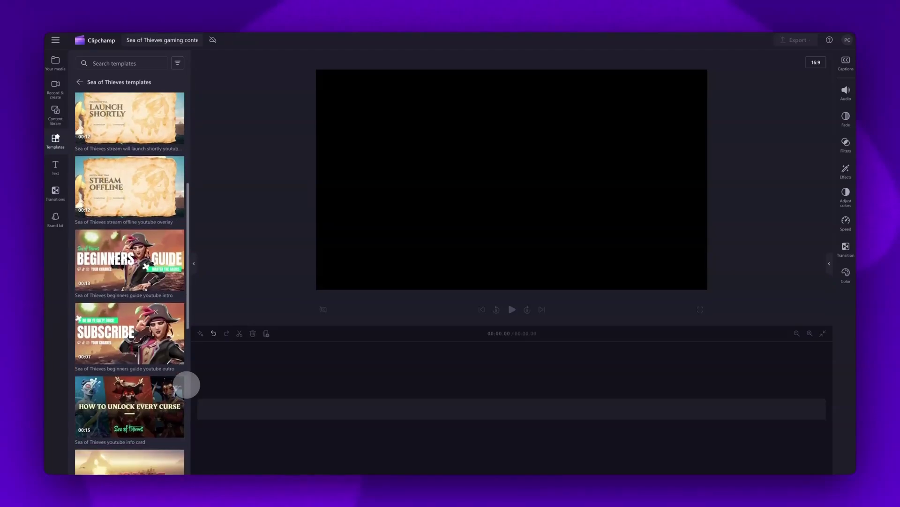
pyautogui.scroll(-5, 187, 385)
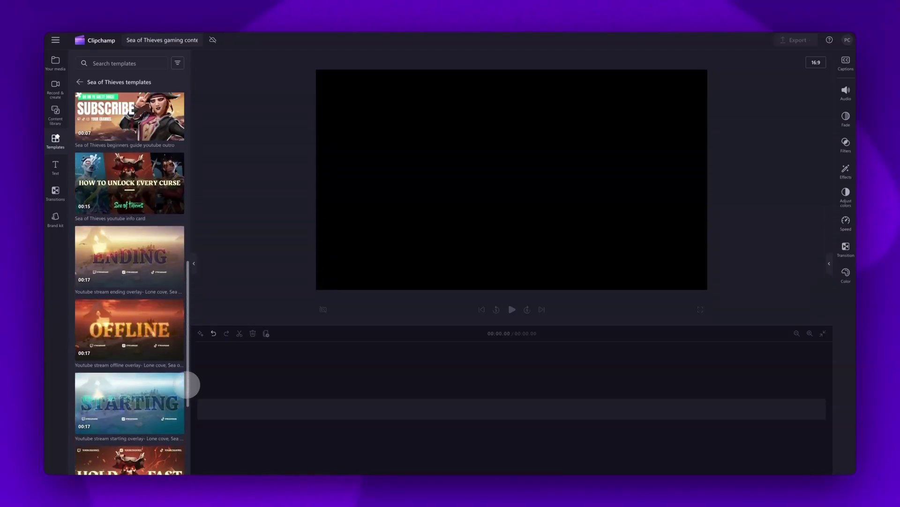
pyautogui.scroll(12, 187, 385)
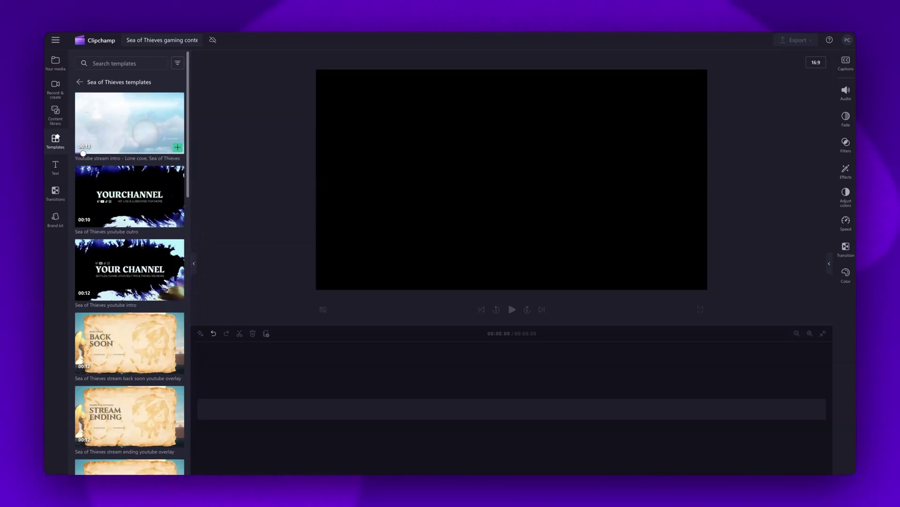
pyautogui.moveTo(140, 197)
pyautogui.moveTo(131, 272)
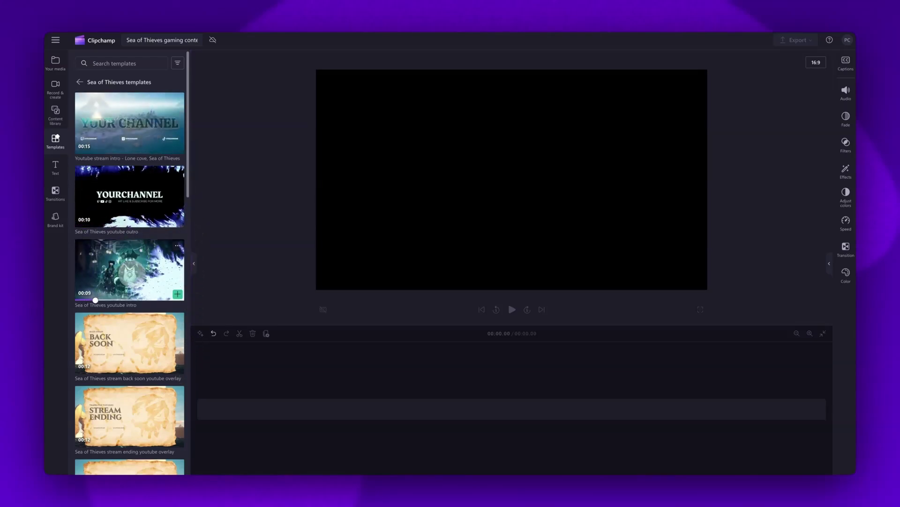
pyautogui.scroll(-8, 131, 283)
pyautogui.moveTo(134, 338)
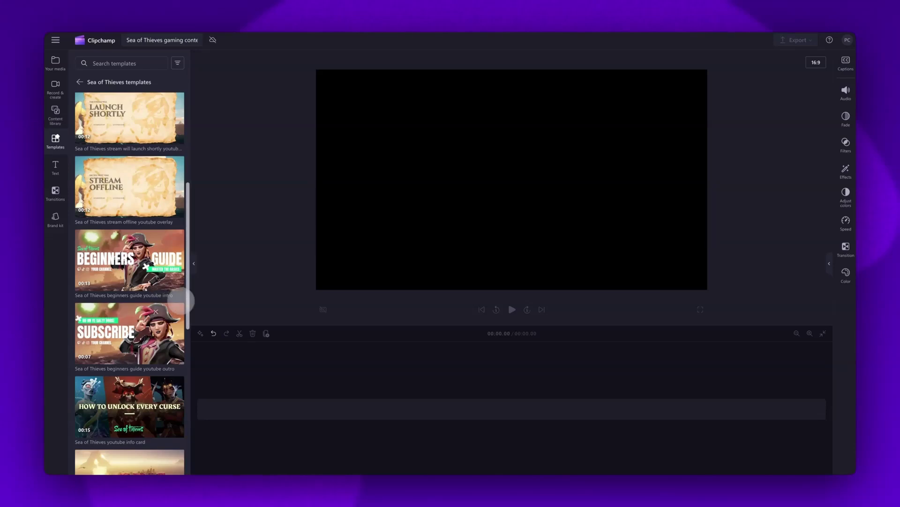
pyautogui.scroll(-3, 187, 319)
pyautogui.moveTo(137, 282)
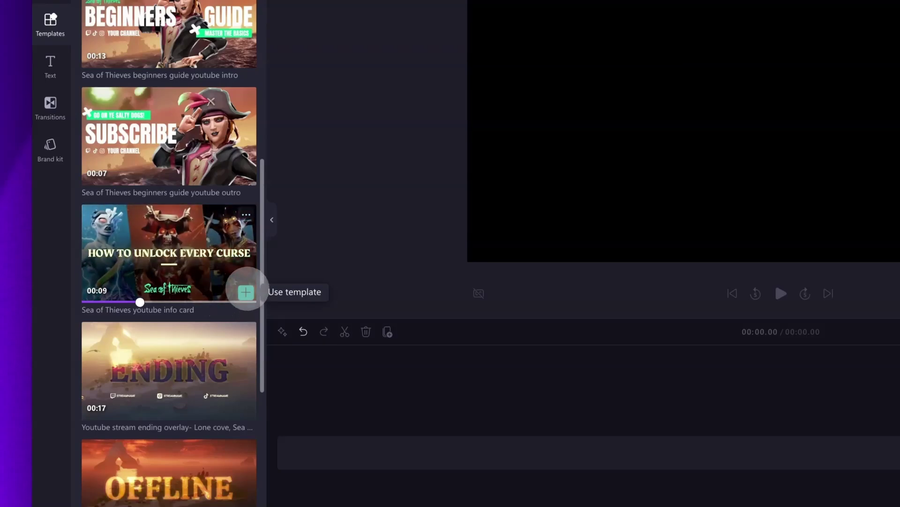
pyautogui.click(246, 291)
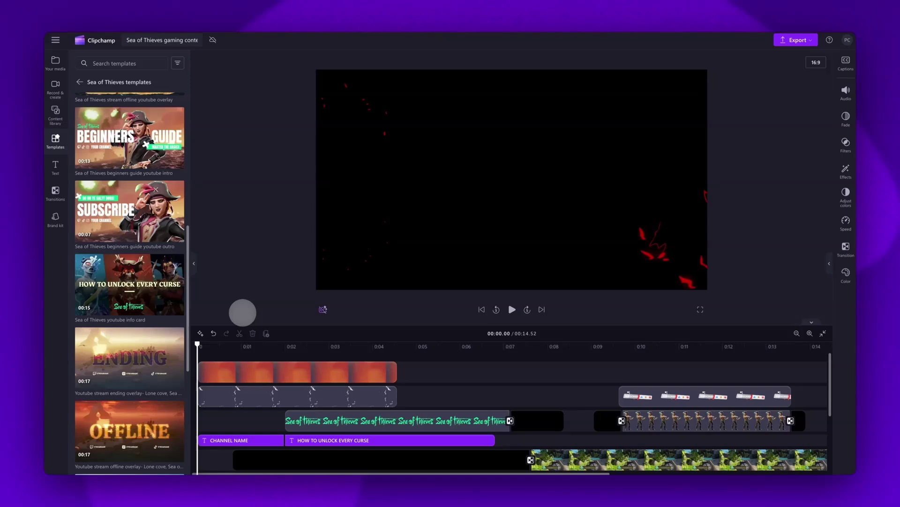
pyautogui.scroll(-4, 281, 364)
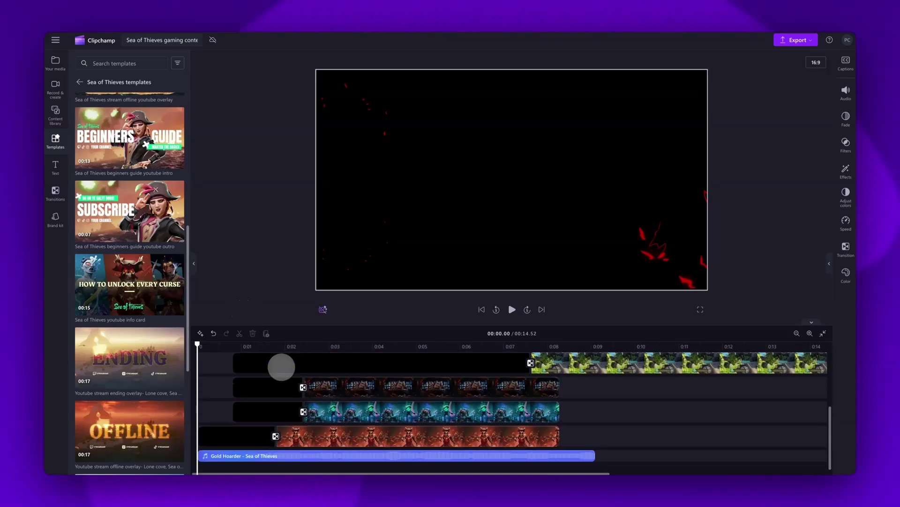
pyautogui.click(281, 366)
pyautogui.scroll(2, 280, 365)
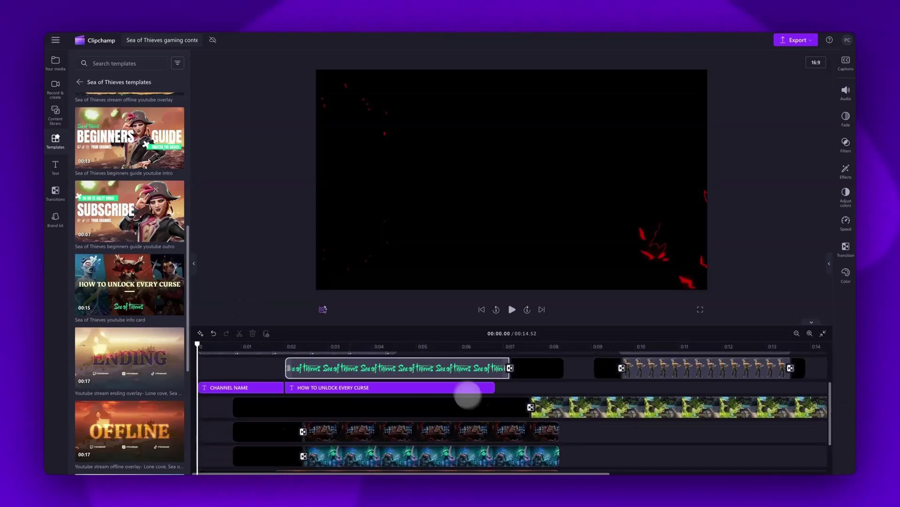
pyautogui.click(417, 430)
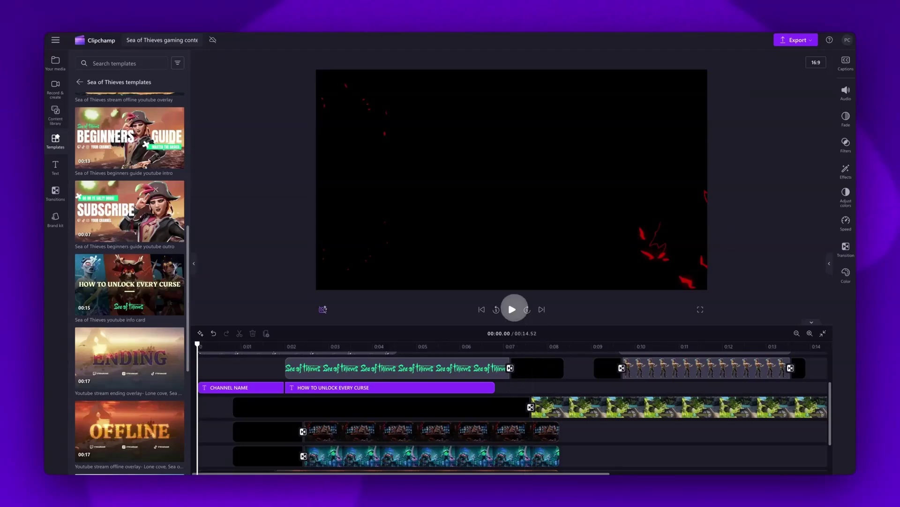
pyautogui.click(512, 309)
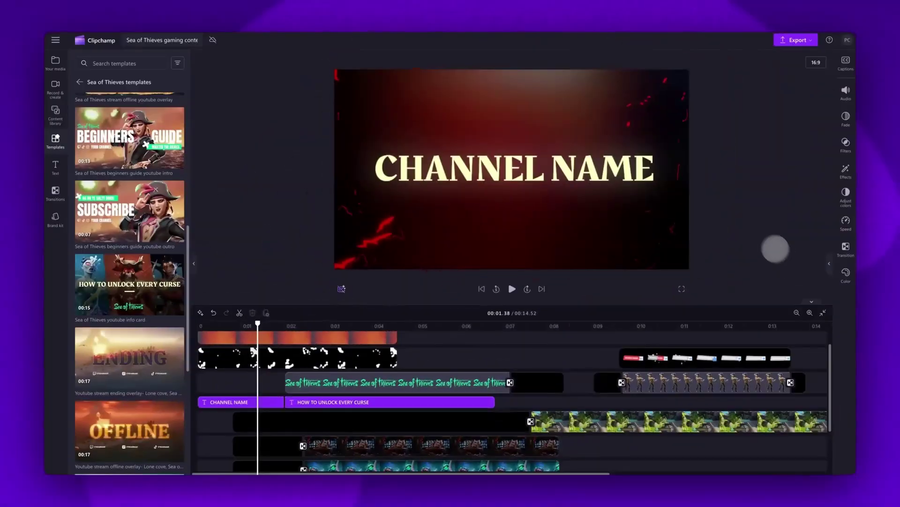
# Step: Retype the CHANNEL NAME text clip as 'GAMER 101' and rewind playback to the start
pyautogui.click(555, 160)
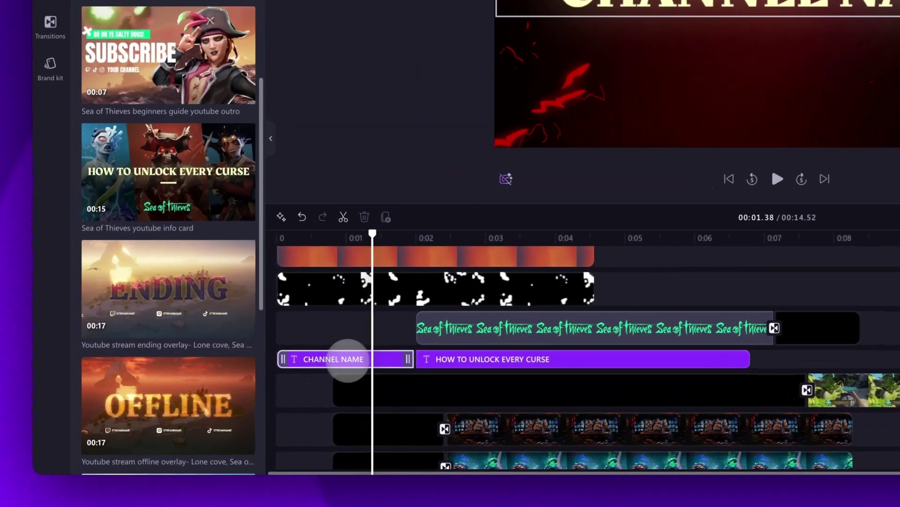
pyautogui.click(226, 400)
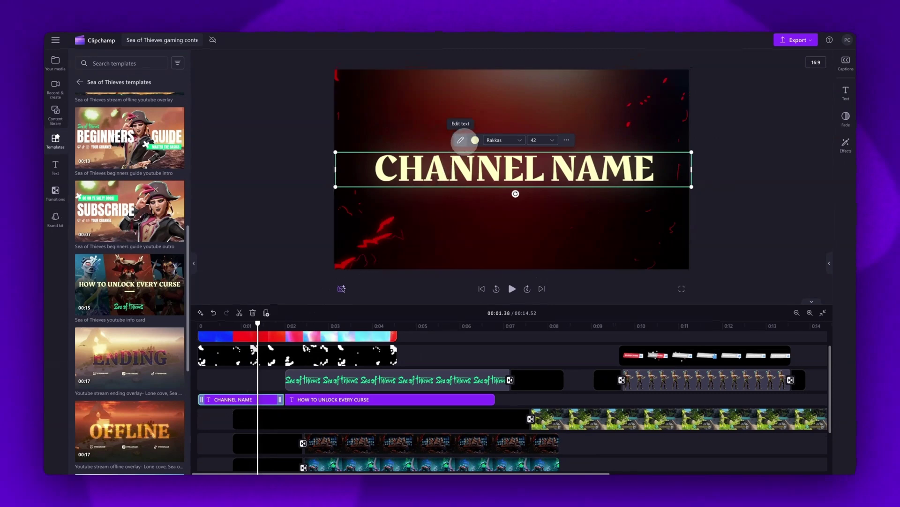
pyautogui.click(460, 140)
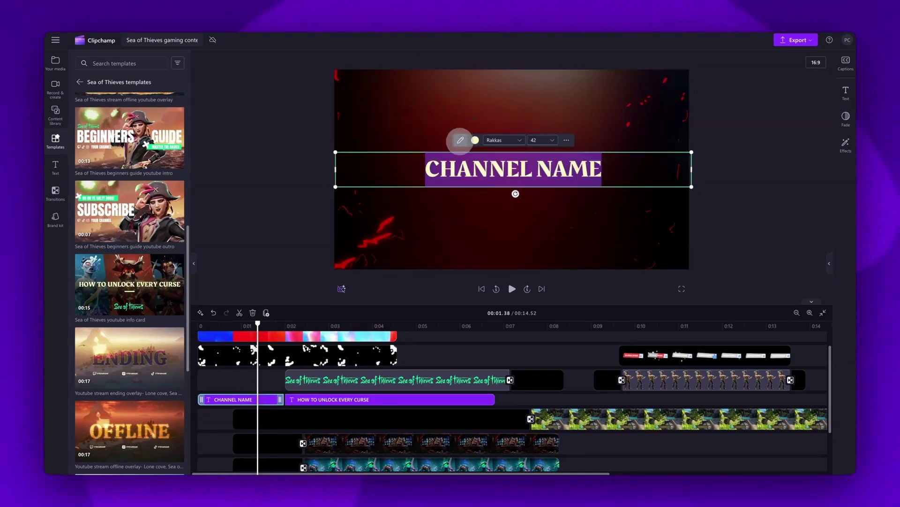
pyautogui.write('GAMER')
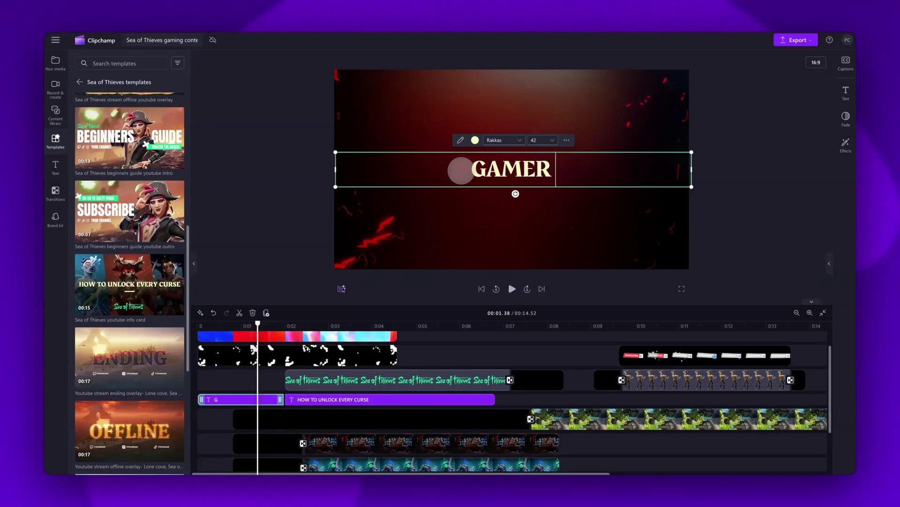
pyautogui.write(' 101')
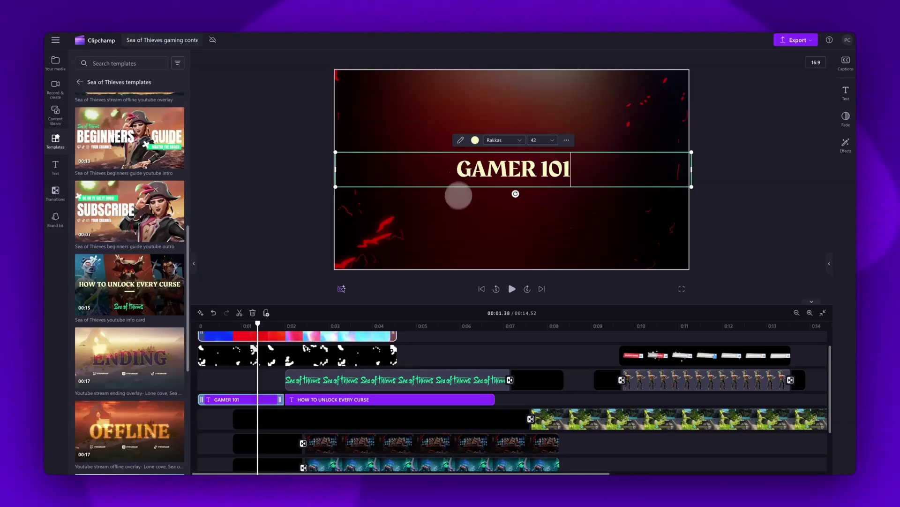
pyautogui.click(480, 288)
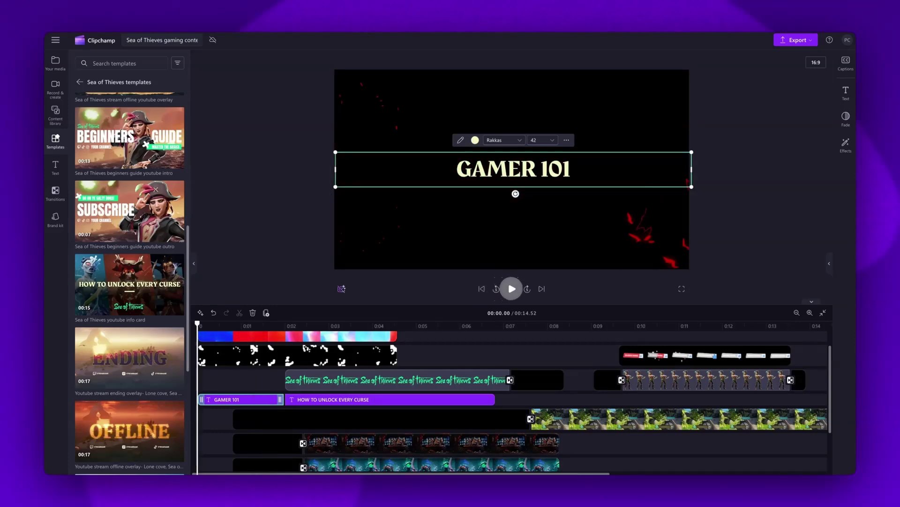
# Step: Play the intro, then select each STREAMNAME handle clip of the stream starting overlay
pyautogui.click(512, 289)
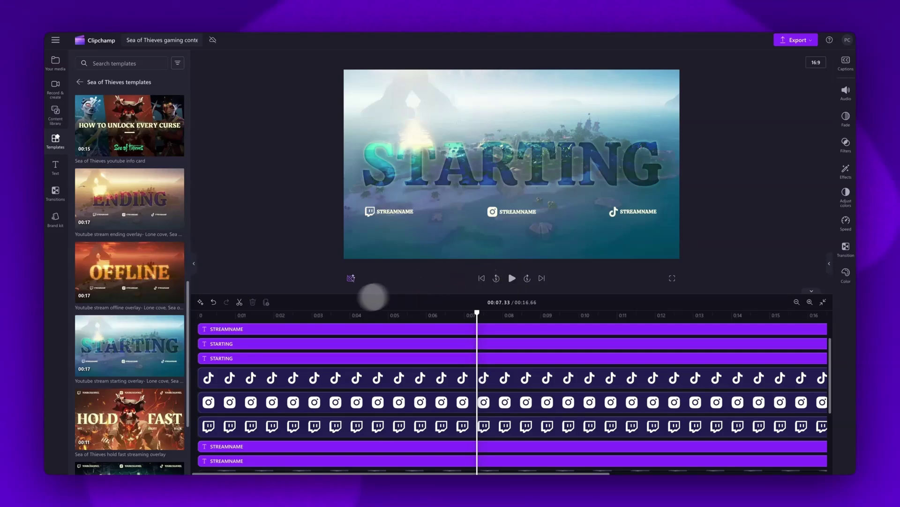
pyautogui.click(259, 327)
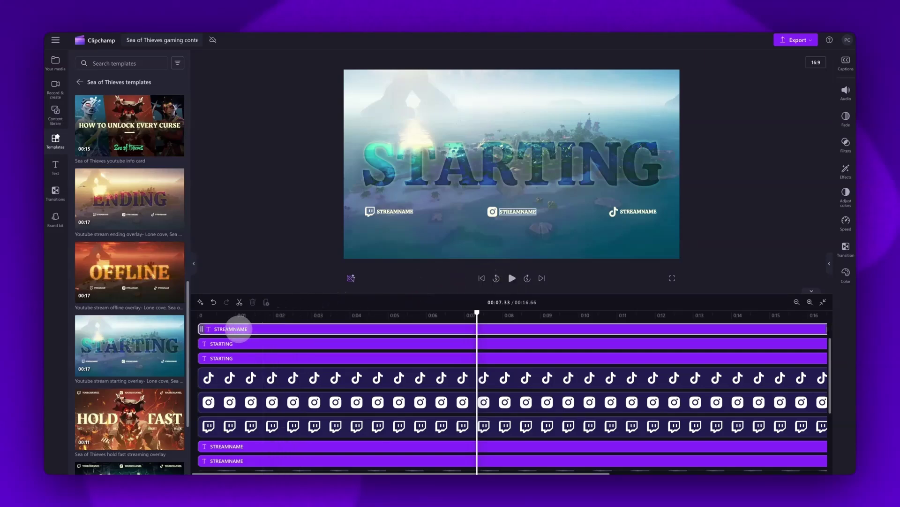
pyautogui.click(231, 446)
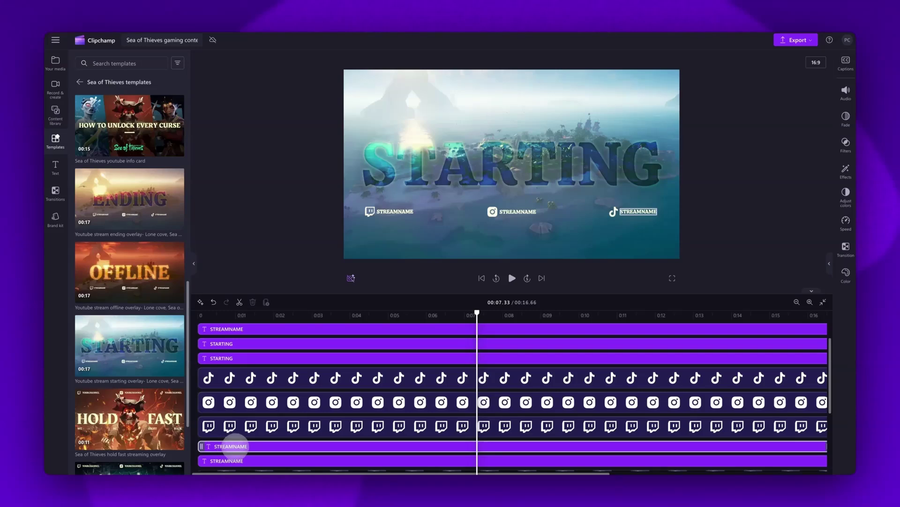
pyautogui.click(228, 460)
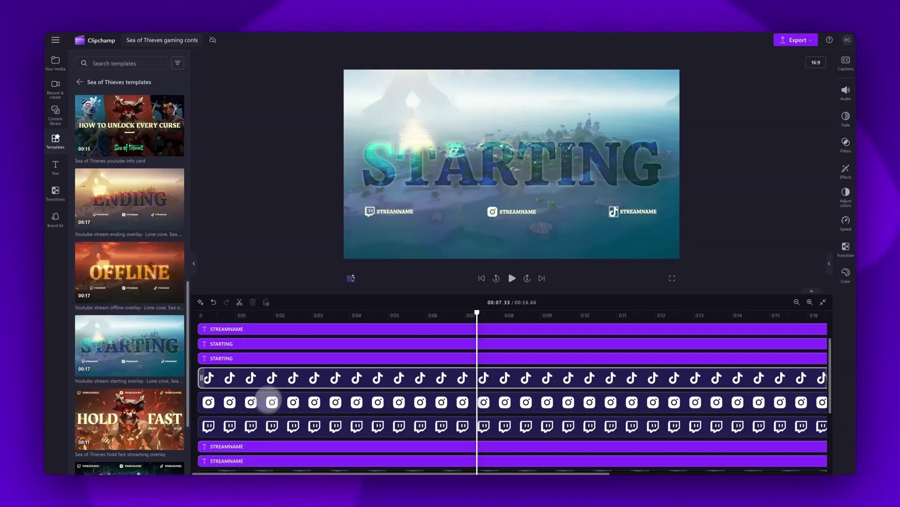
pyautogui.click(272, 328)
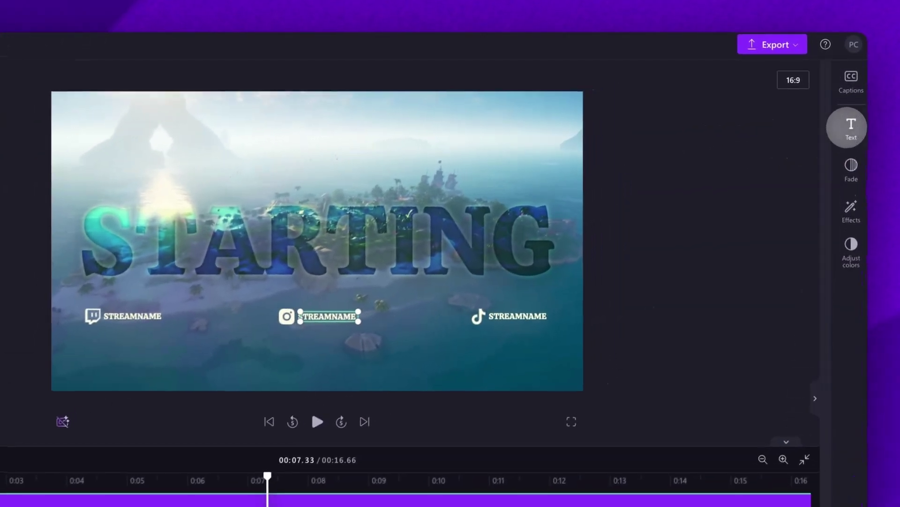
# Step: Replace each STREAMNAME handle's text with 'GAMER 101' in the Text panel
pyautogui.click(847, 127)
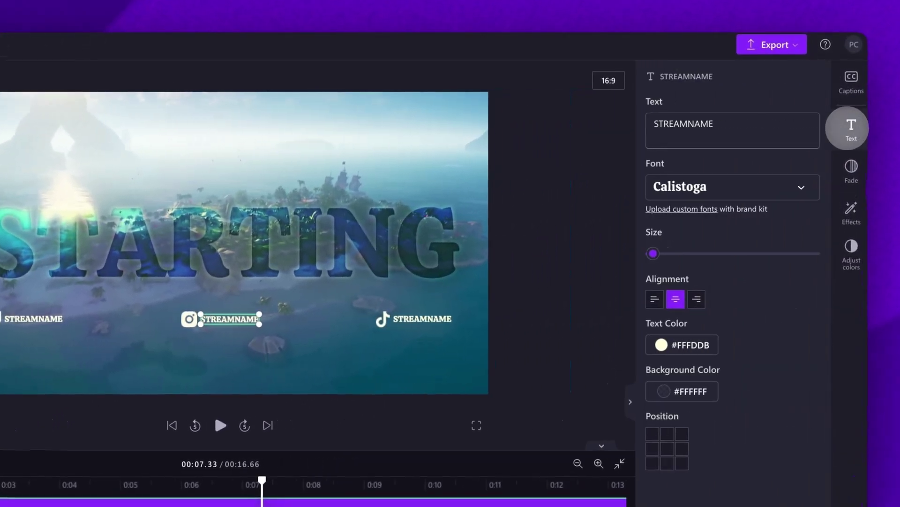
pyautogui.moveTo(771, 124); pyautogui.dragTo(654, 125)
pyautogui.write('GAMER 101')
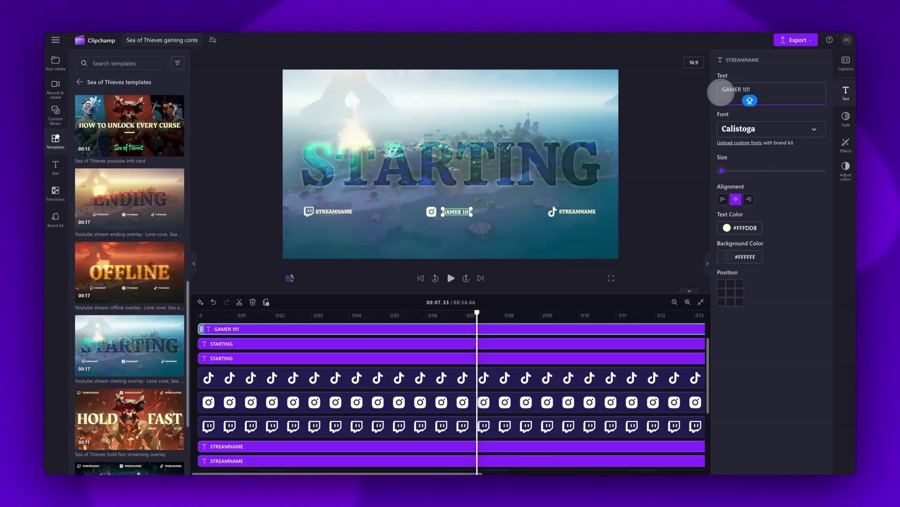
pyautogui.click(609, 446)
pyautogui.moveTo(759, 89); pyautogui.dragTo(722, 89)
pyautogui.click(561, 460)
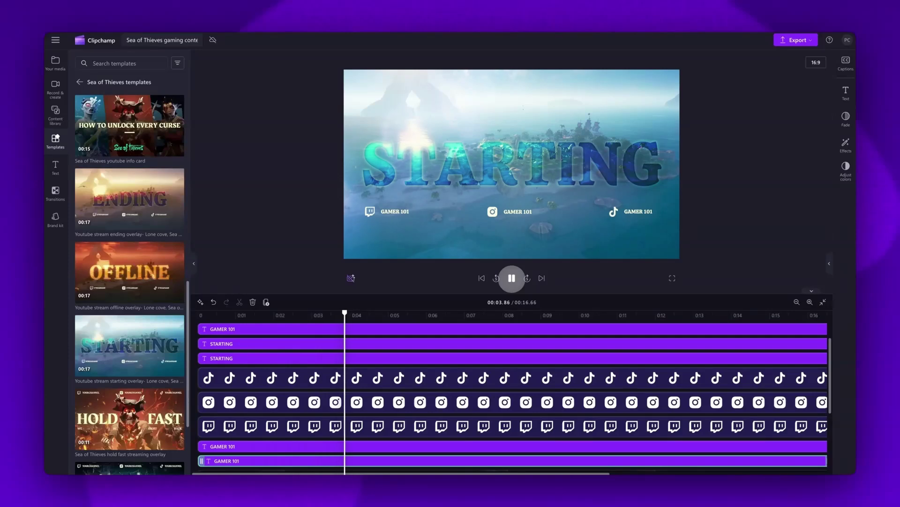
# Step: Pause the preview and export the overlay video at 1080p
pyautogui.click(512, 277)
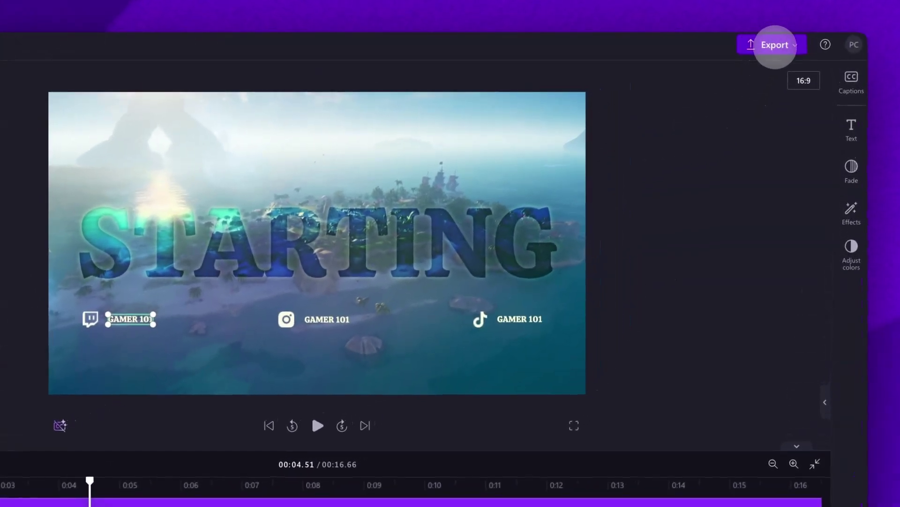
pyautogui.click(787, 41)
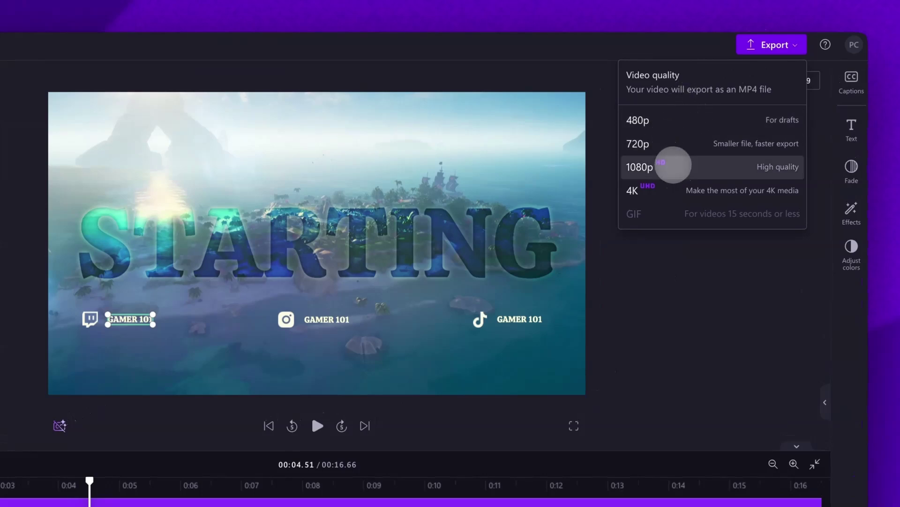
pyautogui.click(673, 165)
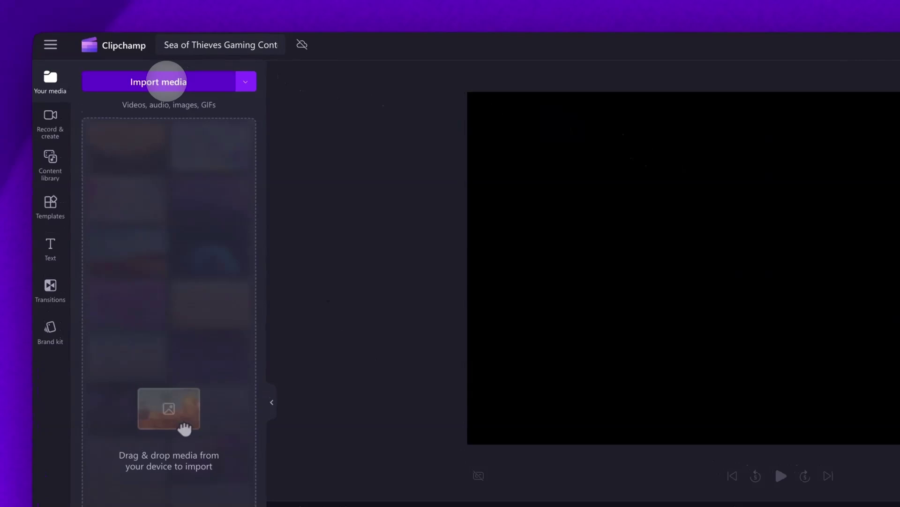
# Step: Drag My SOT gameplay.mp4 from Your media onto the timeline
pyautogui.click(167, 80)
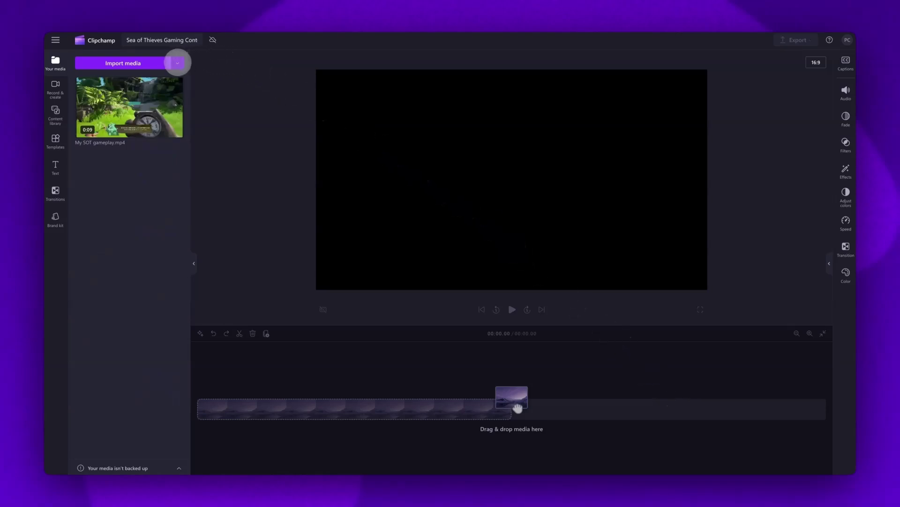
pyautogui.click(177, 63)
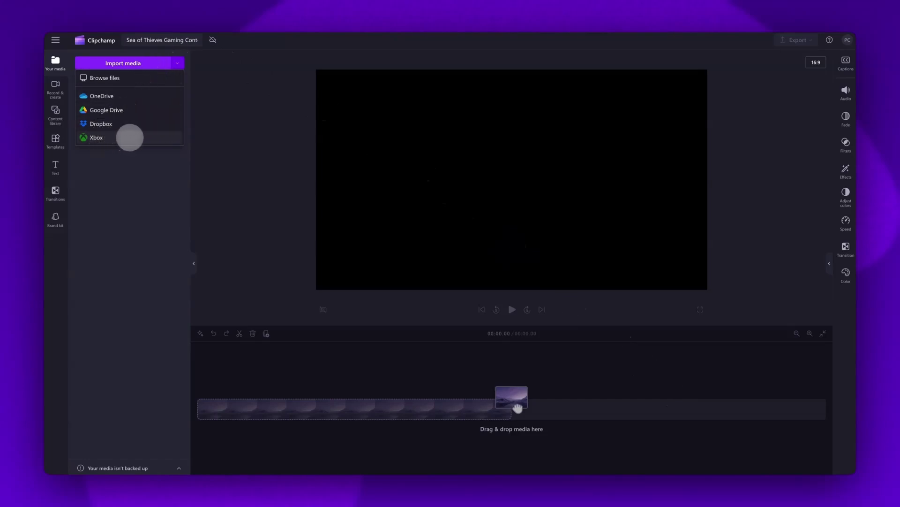
pyautogui.click(220, 124)
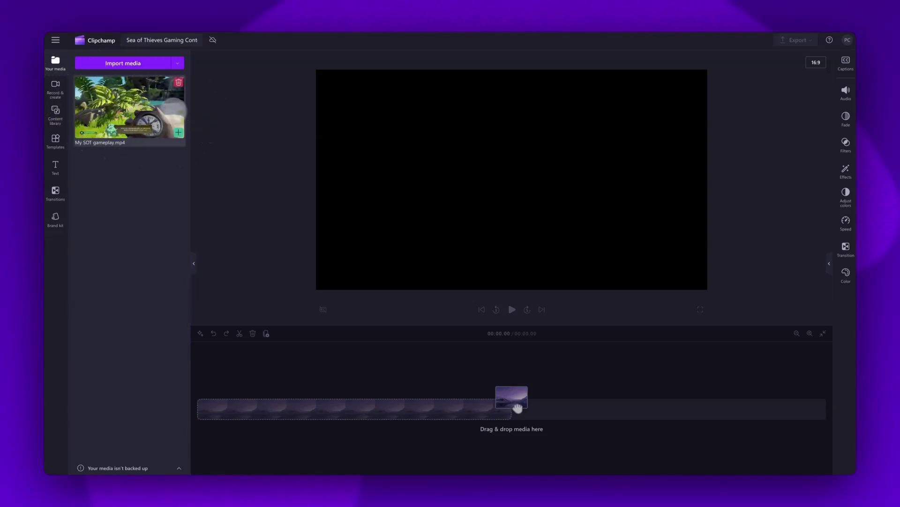
pyautogui.moveTo(129, 107); pyautogui.dragTo(282, 409)
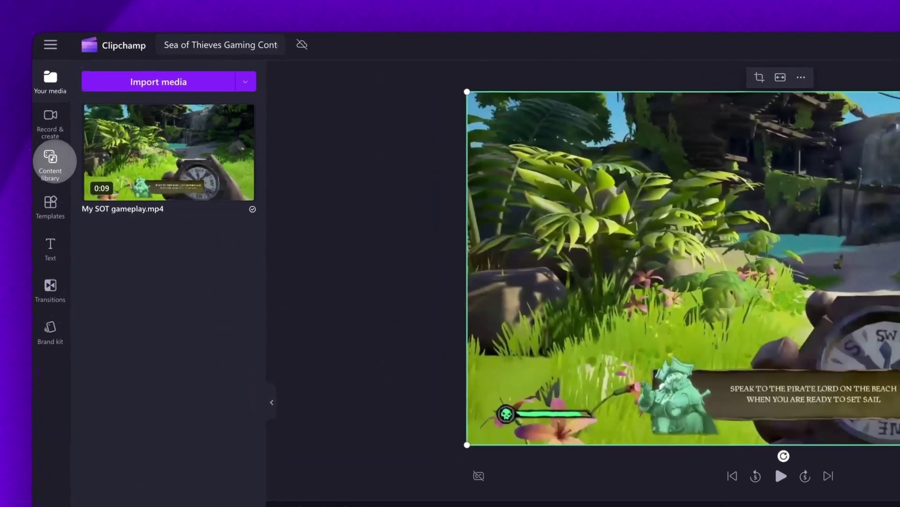
# Step: Search the content library for 'sea of thieves' and look through the results
pyautogui.click(48, 162)
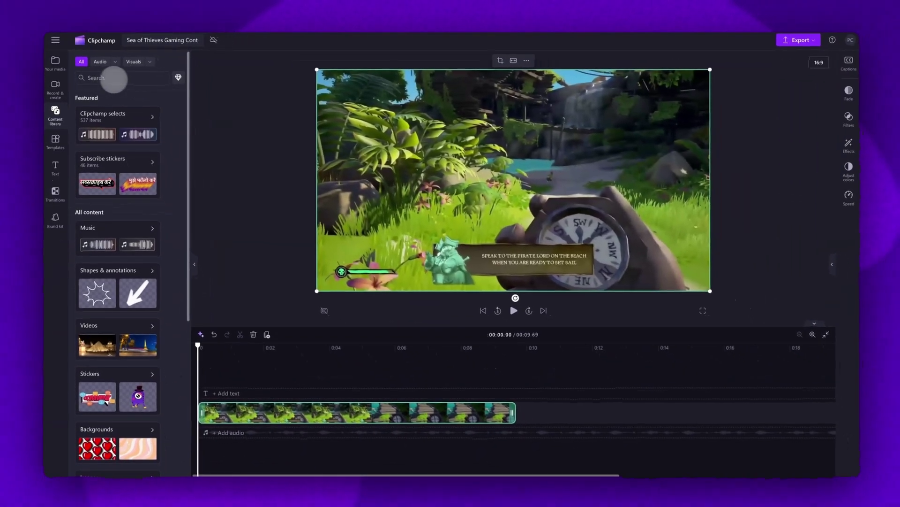
pyautogui.click(87, 77)
pyautogui.write('sea of thieves')
pyautogui.scroll(-1, 187, 114)
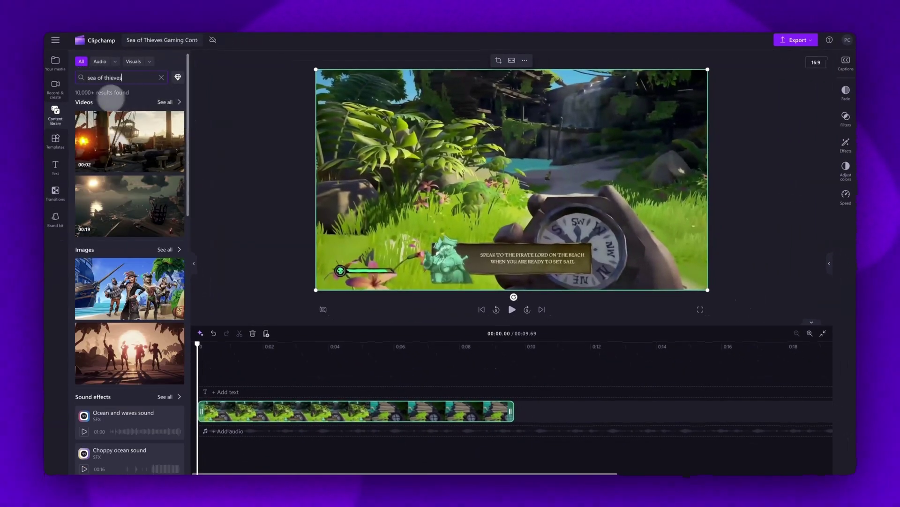
pyautogui.scroll(-3, 100, 250)
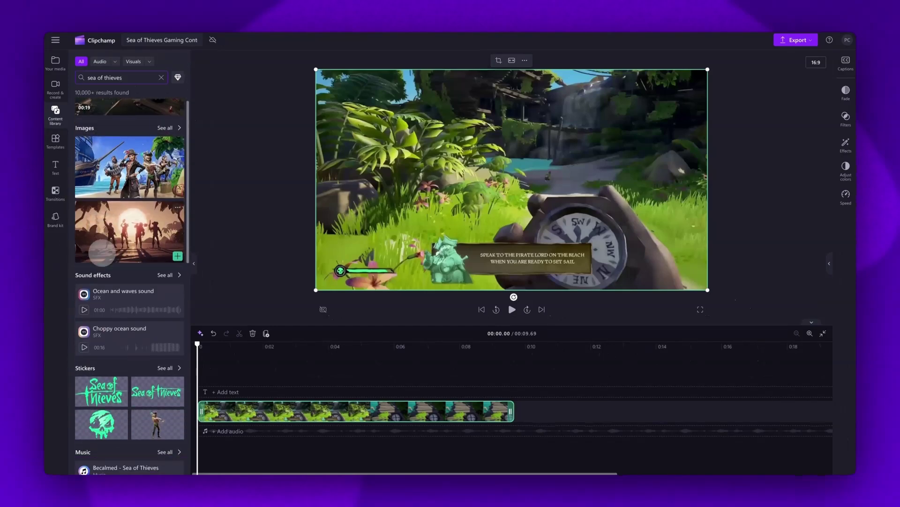
pyautogui.scroll(-2, 87, 273)
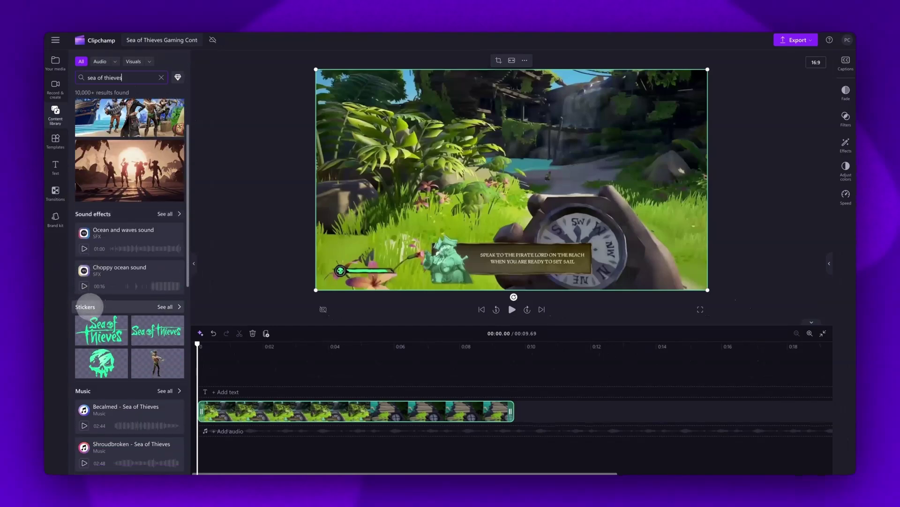
pyautogui.scroll(-3, 85, 306)
pyautogui.scroll(-2, 81, 291)
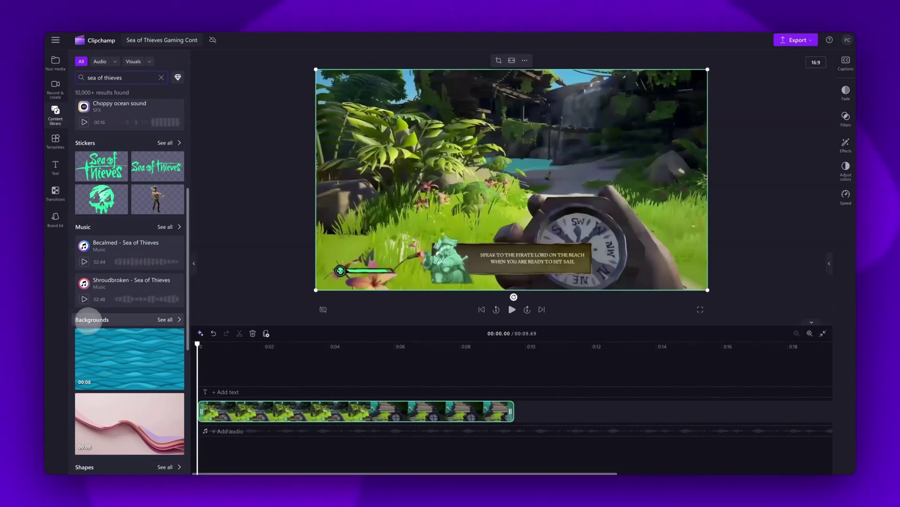
pyautogui.scroll(10, 188, 320)
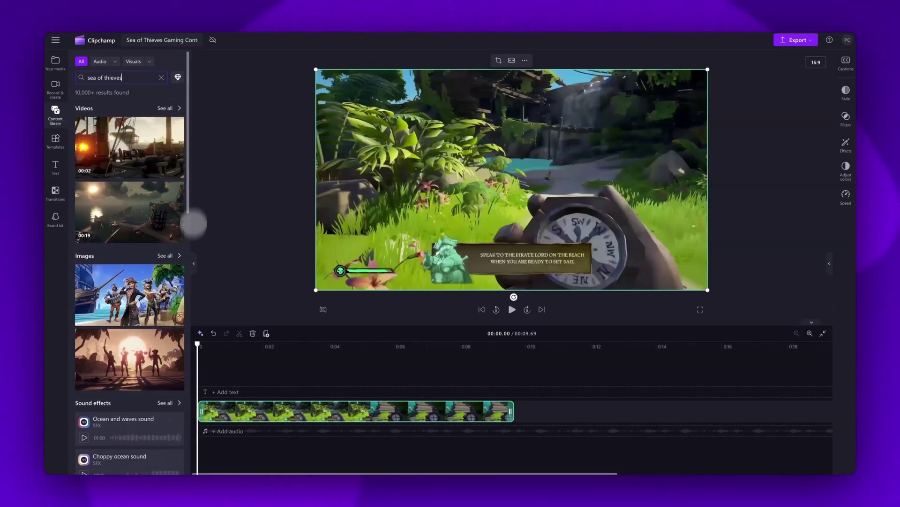
# Step: Narrow the results to stock videos and scroll to the sunlit island clip
pyautogui.click(163, 108)
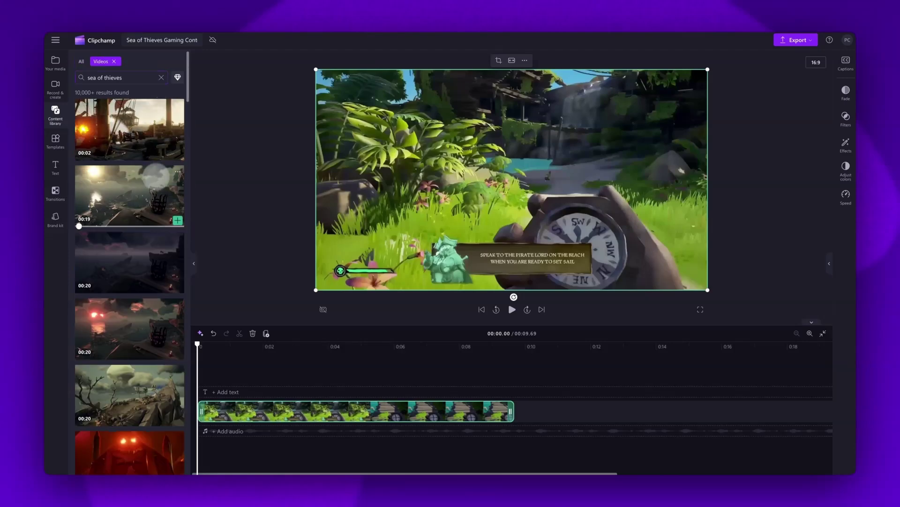
pyautogui.scroll(-4, 154, 263)
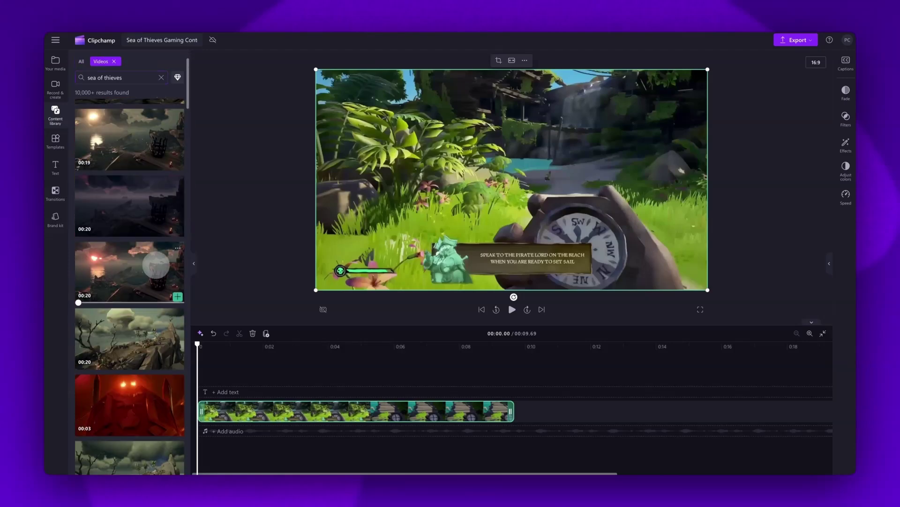
pyautogui.scroll(-2, 156, 266)
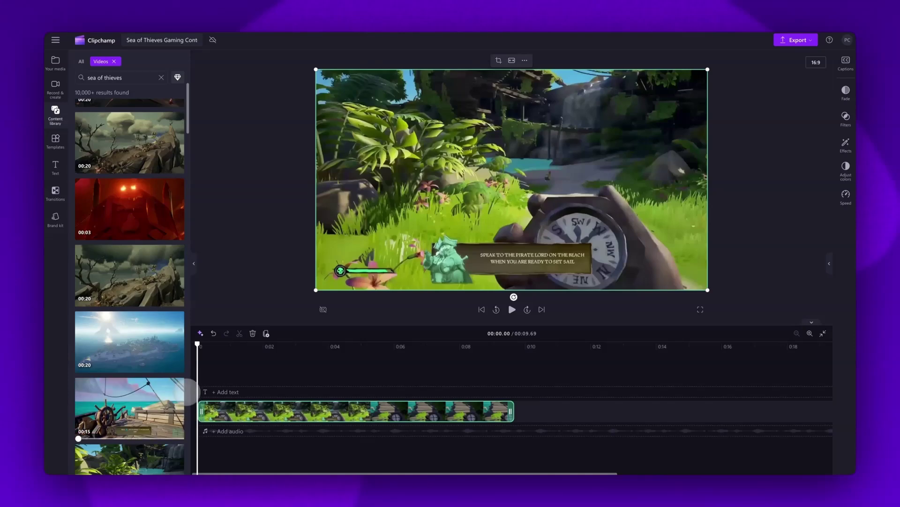
# Step: Drop the island video after the gameplay clip and remove the Videos filter chip
pyautogui.moveTo(127, 350); pyautogui.dragTo(533, 415)
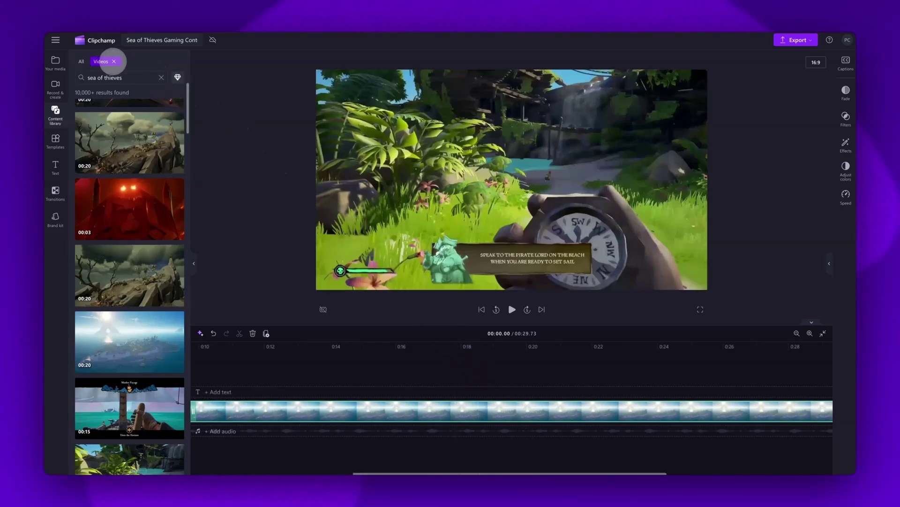
pyautogui.click(114, 62)
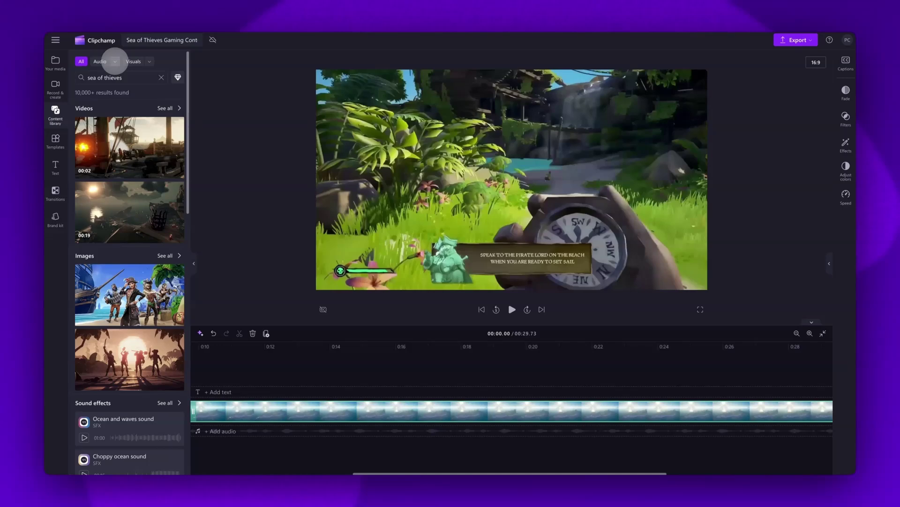
pyautogui.scroll(-1, 183, 247)
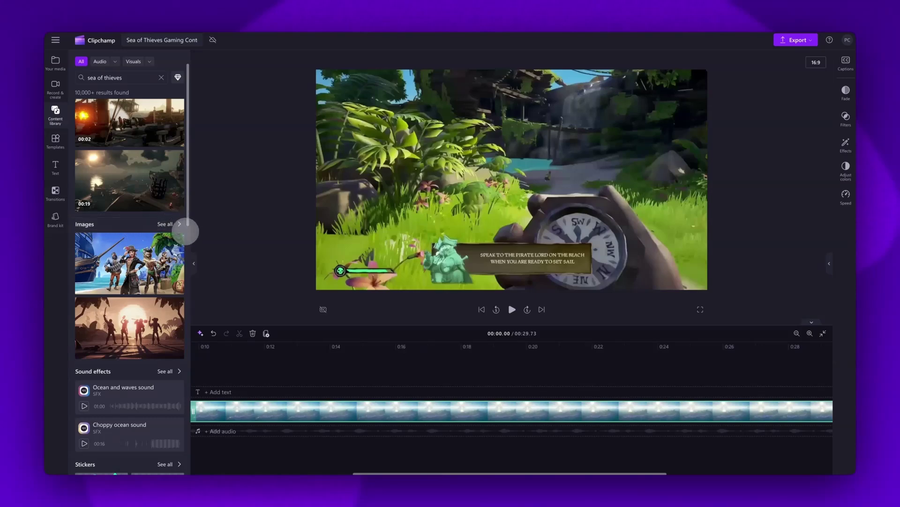
pyautogui.scroll(-5, 185, 231)
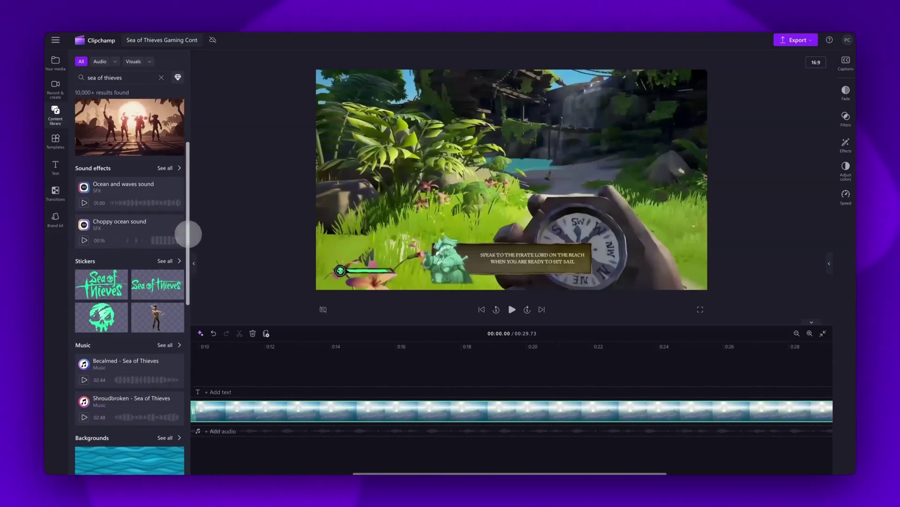
# Step: Add the Shroudbroken track at 0:00 and trim it to end with the video at 00:29.73
pyautogui.click(165, 344)
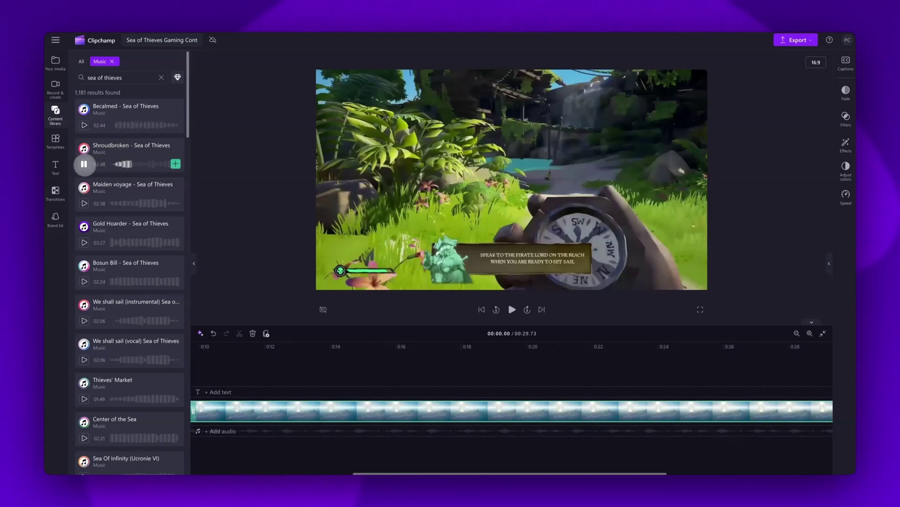
pyautogui.moveTo(123, 155); pyautogui.dragTo(215, 430)
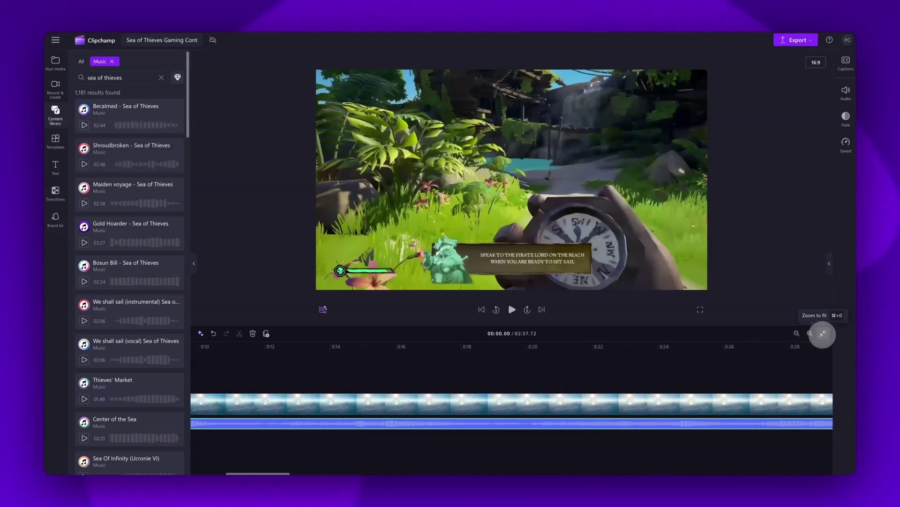
pyautogui.click(823, 334)
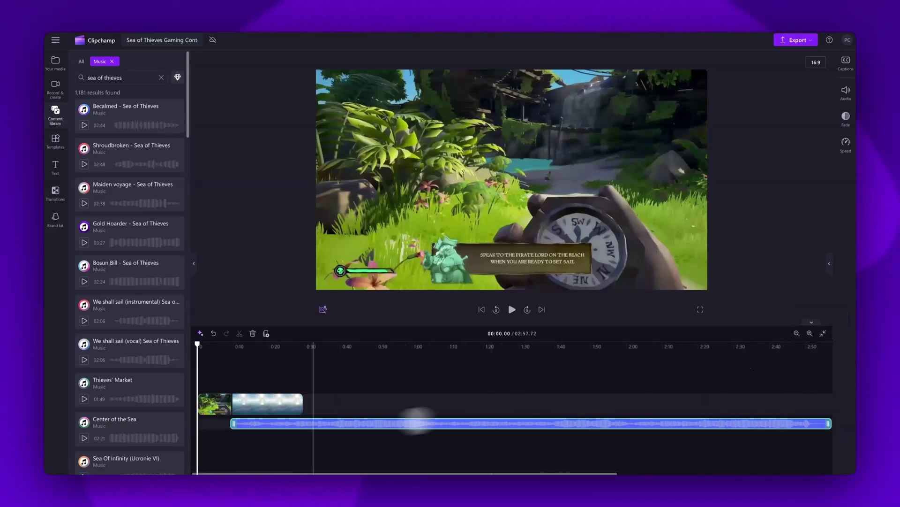
pyautogui.moveTo(206, 423)
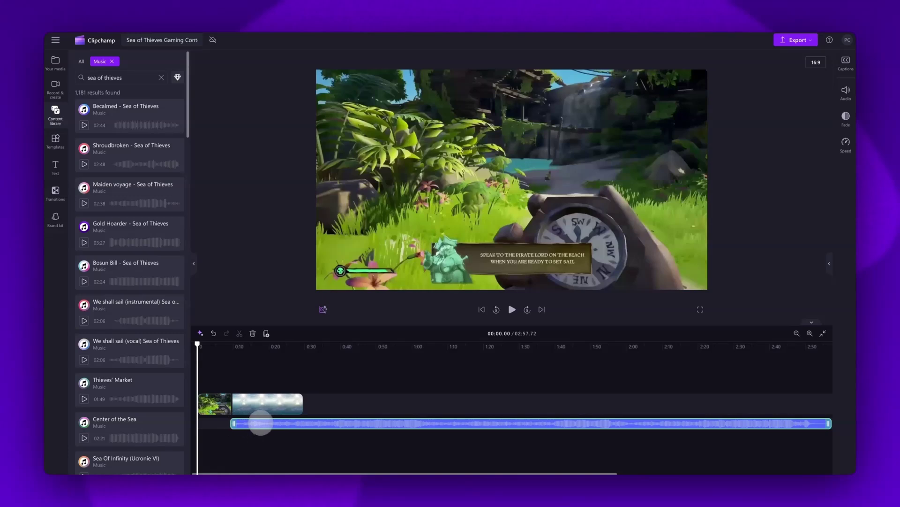
pyautogui.moveTo(261, 424); pyautogui.dragTo(243, 422)
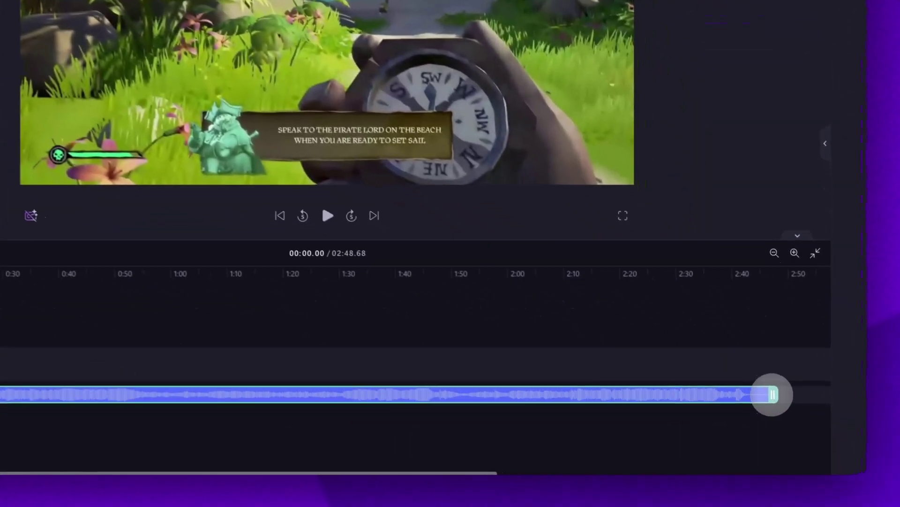
pyautogui.moveTo(771, 394); pyautogui.dragTo(15, 396)
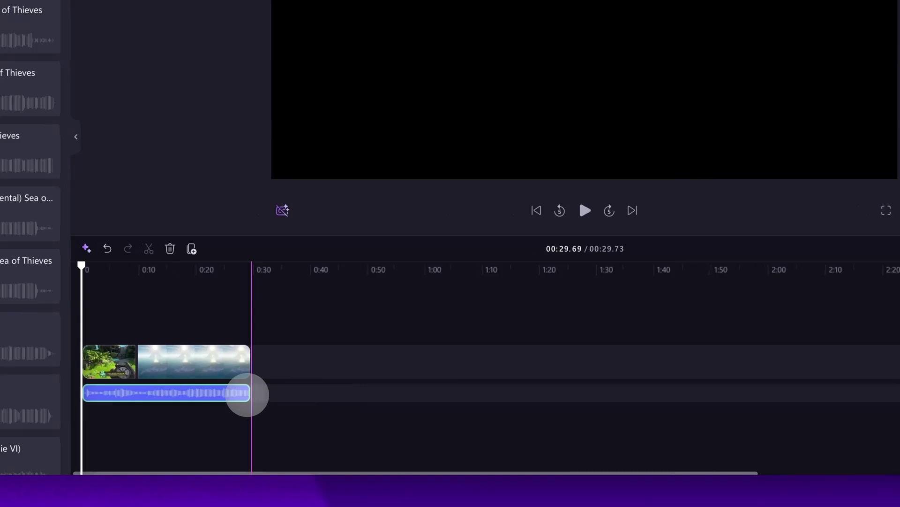
pyautogui.moveTo(254, 394); pyautogui.dragTo(238, 394)
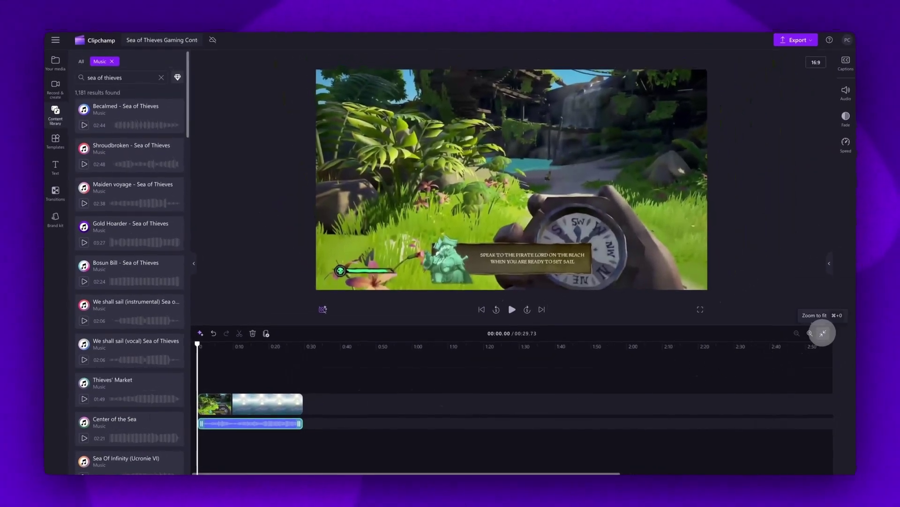
# Step: Add the teal Sea of Thieves logo sticker over the opening seconds and shrink it
pyautogui.click(849, 325)
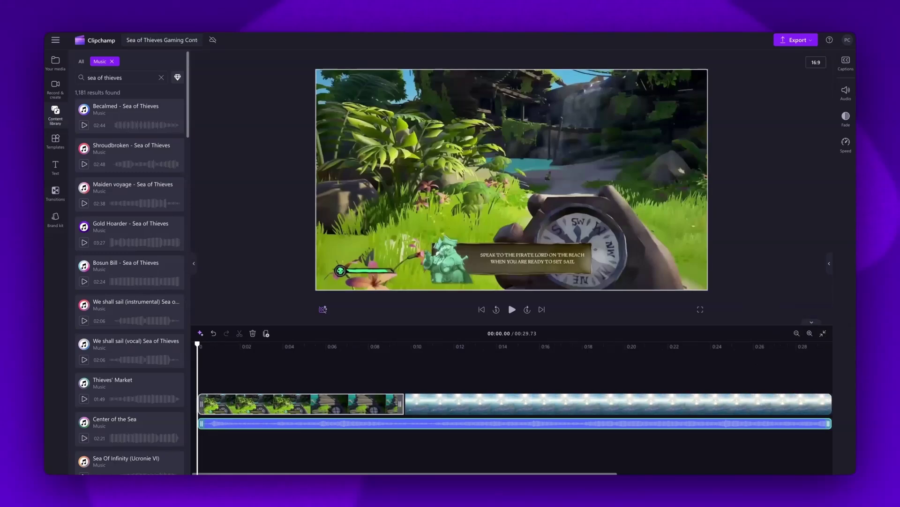
pyautogui.click(111, 61)
pyautogui.scroll(-5, 181, 178)
pyautogui.click(169, 253)
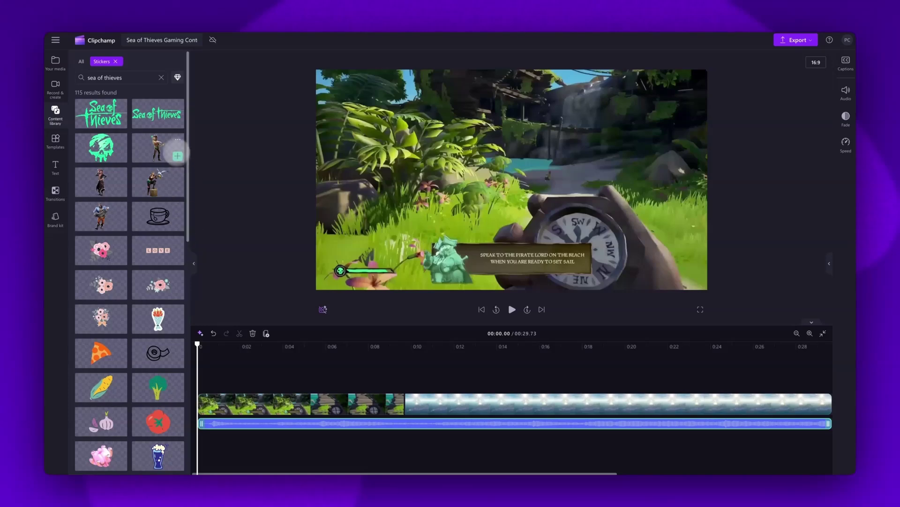
pyautogui.moveTo(155, 121); pyautogui.dragTo(220, 392)
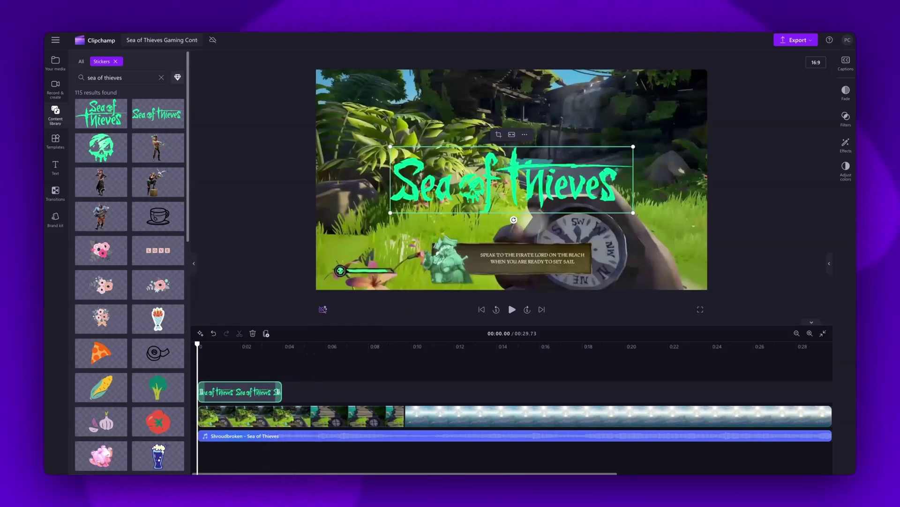
pyautogui.moveTo(631, 148); pyautogui.dragTo(647, 89)
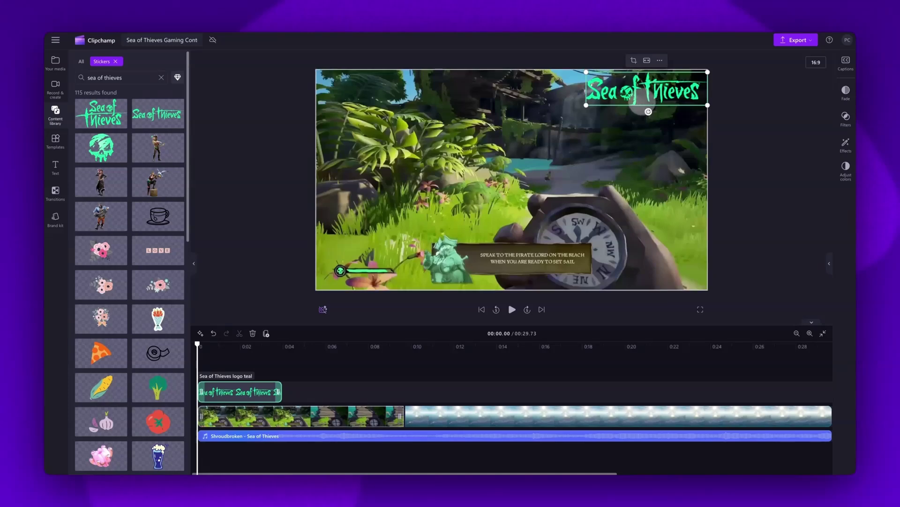
# Step: Stretch the logo sticker to span from about 0:07 to the video's end, then play from 0:06.82 to preview it
pyautogui.moveTo(280, 392); pyautogui.dragTo(786, 393)
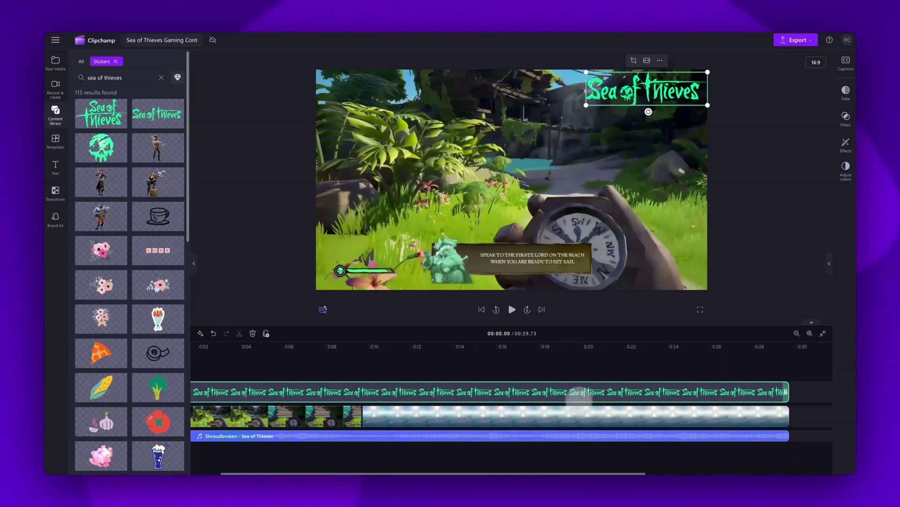
pyautogui.hscroll(-2, 567, 397)
pyautogui.moveTo(200, 391); pyautogui.dragTo(360, 391)
pyautogui.click(343, 370)
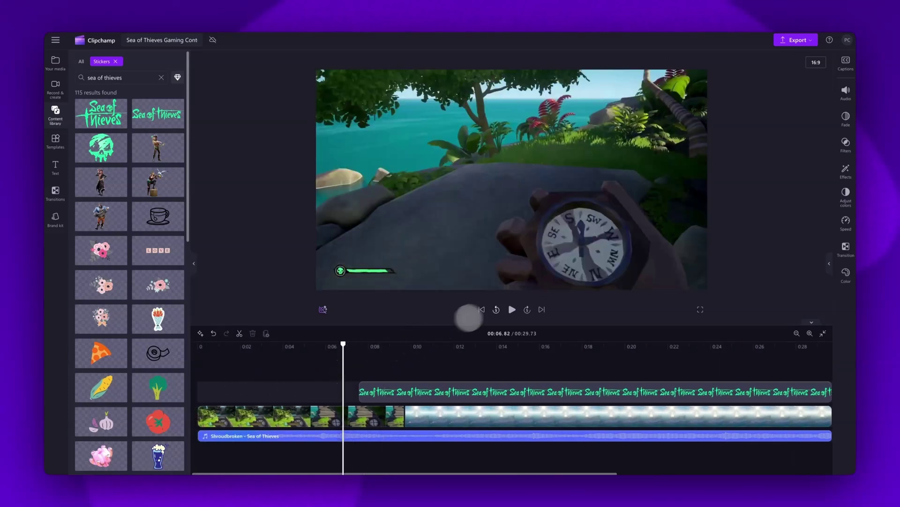
pyautogui.press('space')
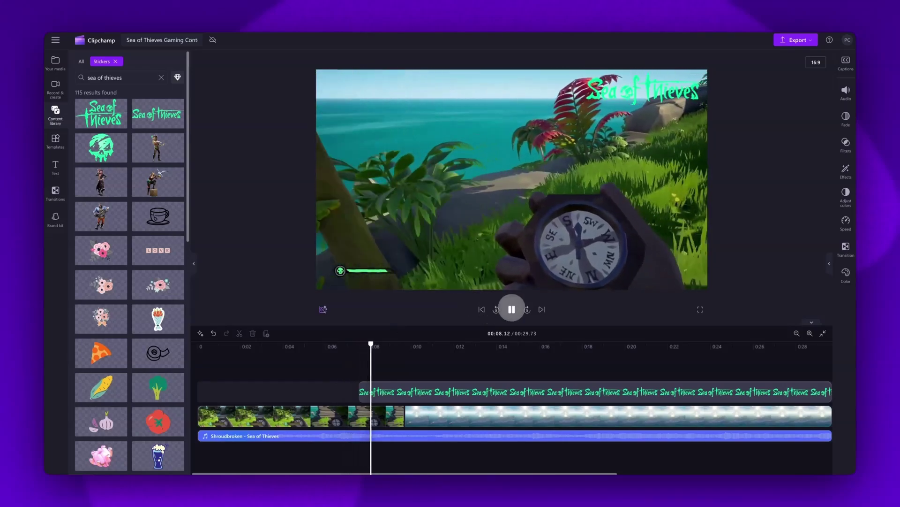